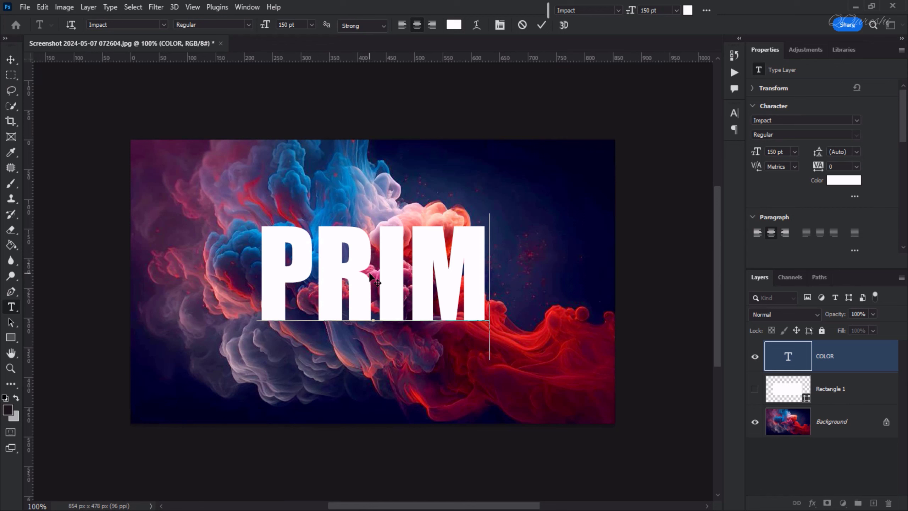
Finish the white Impact headline as PRIME and commit the text
type("E")
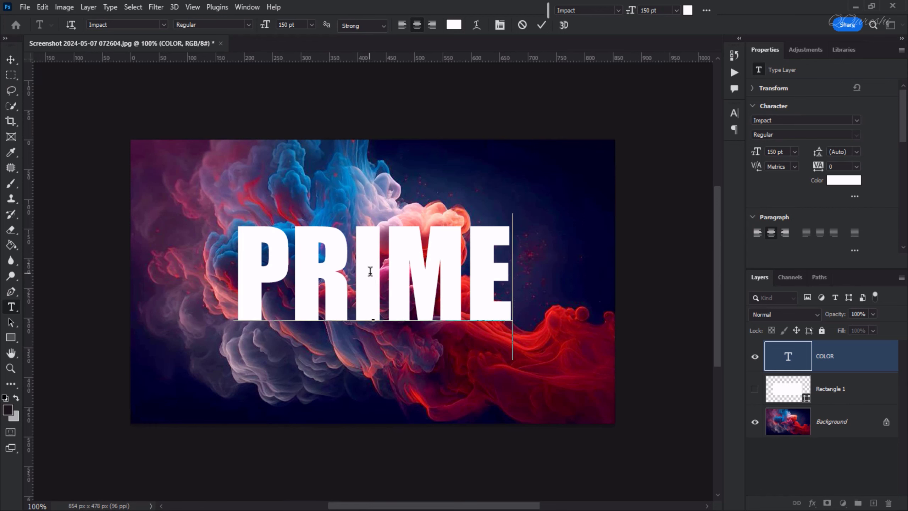
left_click(789, 355)
key("v")
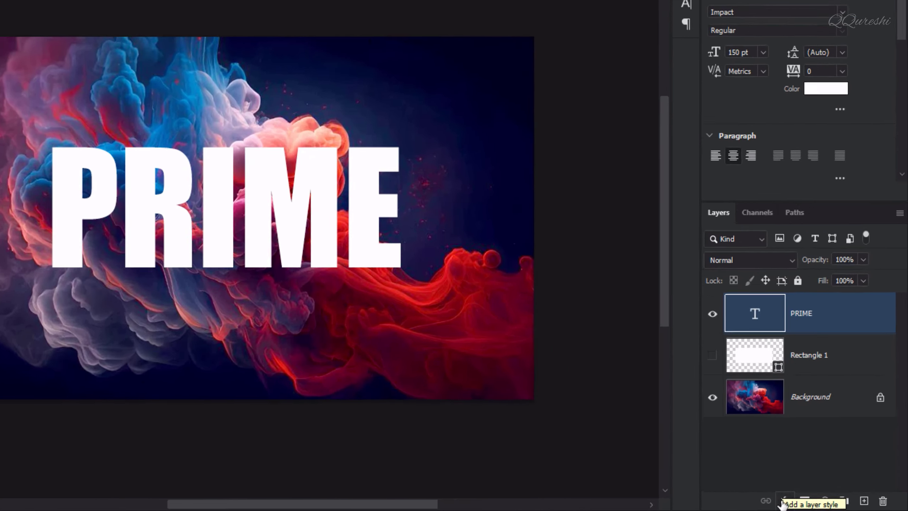
Add Bevel & Emboss and an 85%-opacity, 10 px Drop Shadow to PRIME
left_click(812, 504)
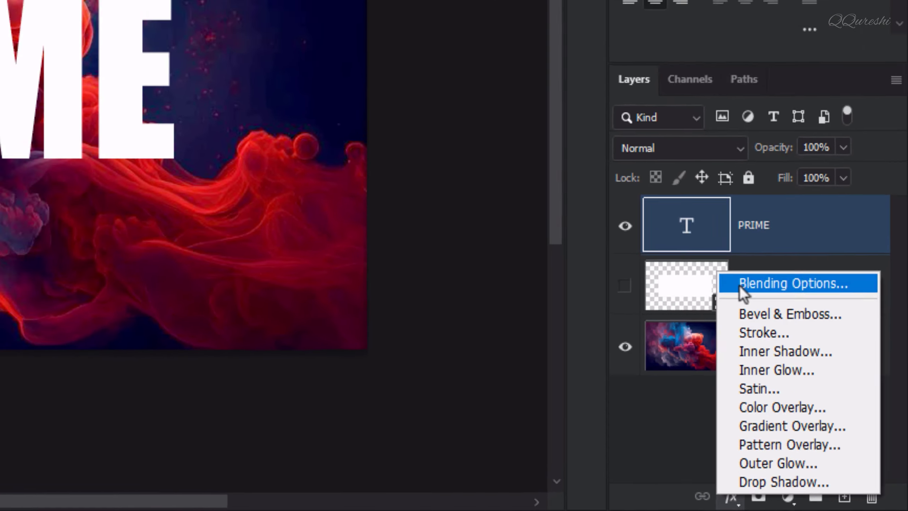
left_click(703, 238)
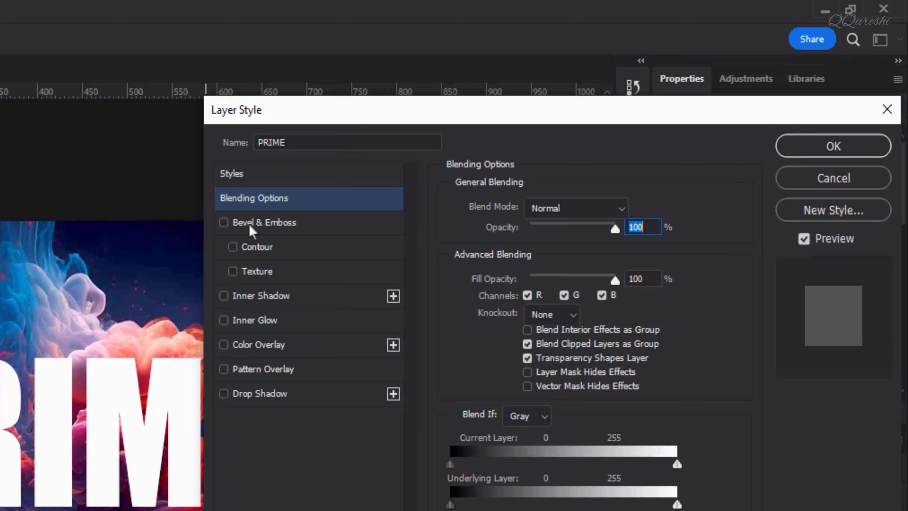
left_click(252, 226)
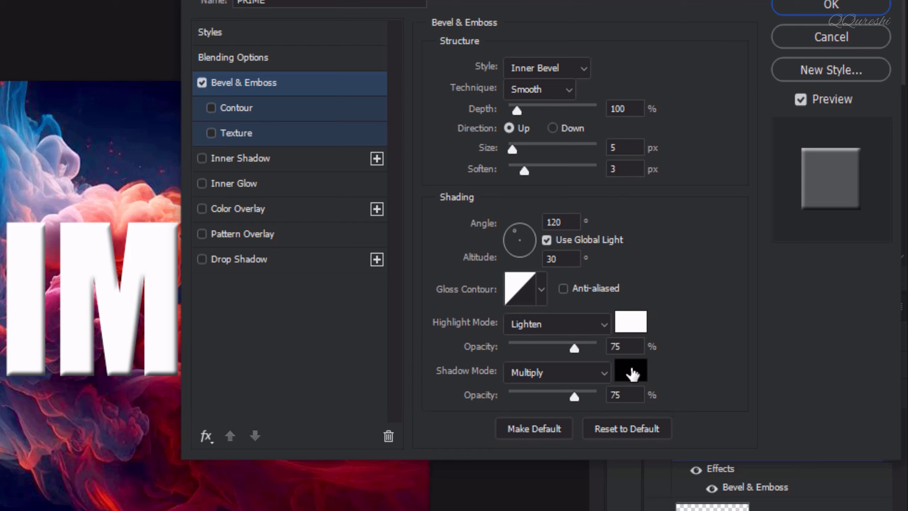
left_click(232, 260)
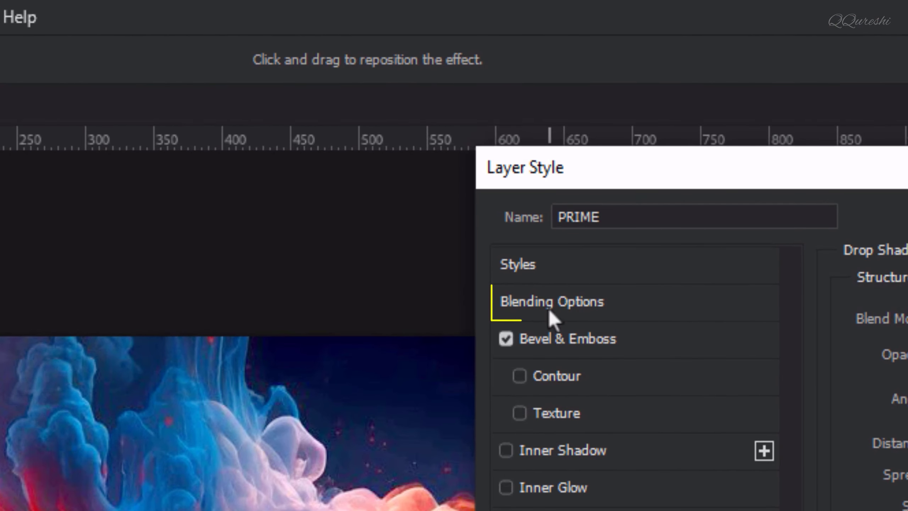
Split the dark Underlying Layer Blend If handle to 36/52 so dark smoke shows through
left_click(576, 312)
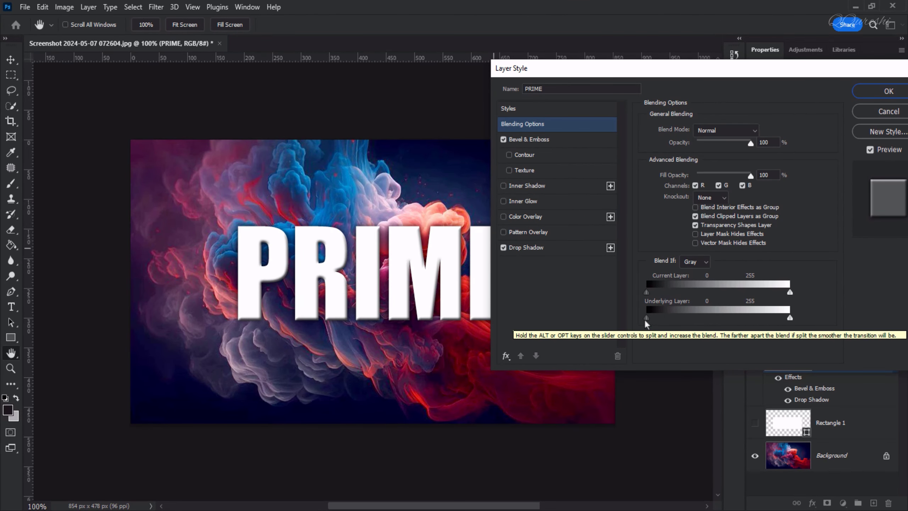
left_click_drag(651, 321, 668, 321)
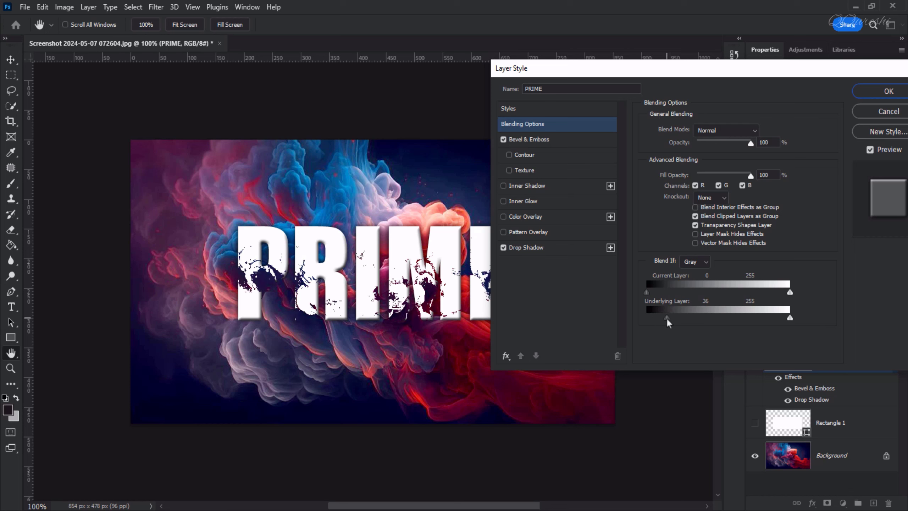
key("alt")
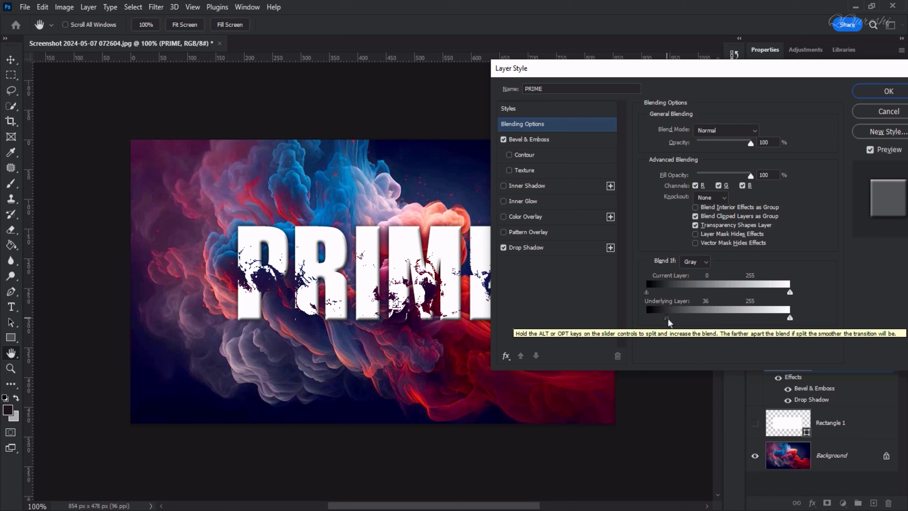
left_click_drag(668, 320, 677, 321)
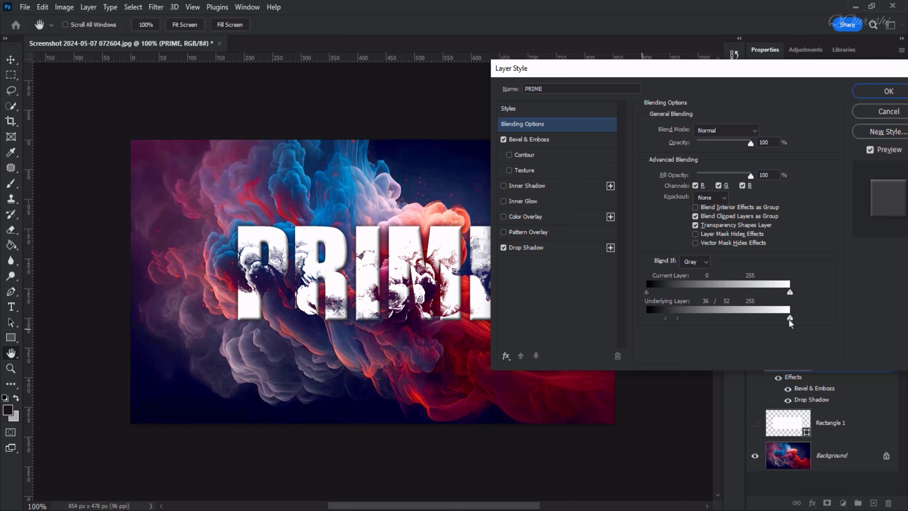
Split the bright Underlying Layer handle to 119/157 so bright smoke shows through too
left_click_drag(789, 319, 724, 320)
key("alt")
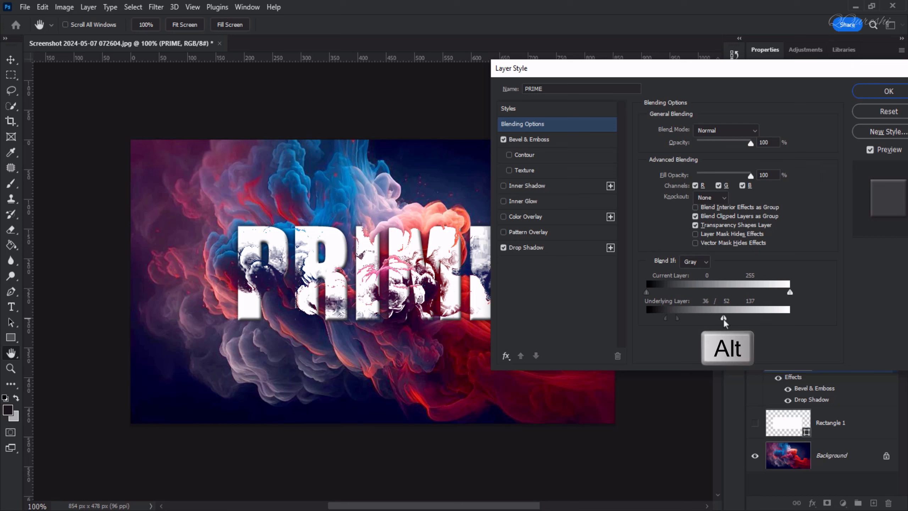
mouse_move(724, 318)
left_mouse_down()
mouse_move(746, 322)
mouse_move(716, 321)
left_mouse_up()
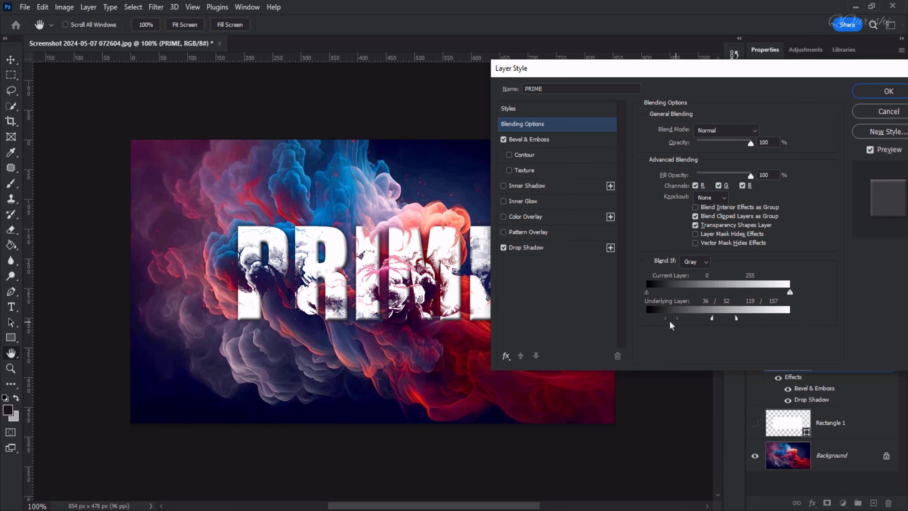
Apply the blending, nudge PRIME, and after trying blues and pinks keep it white (ffffff)
left_click(883, 90)
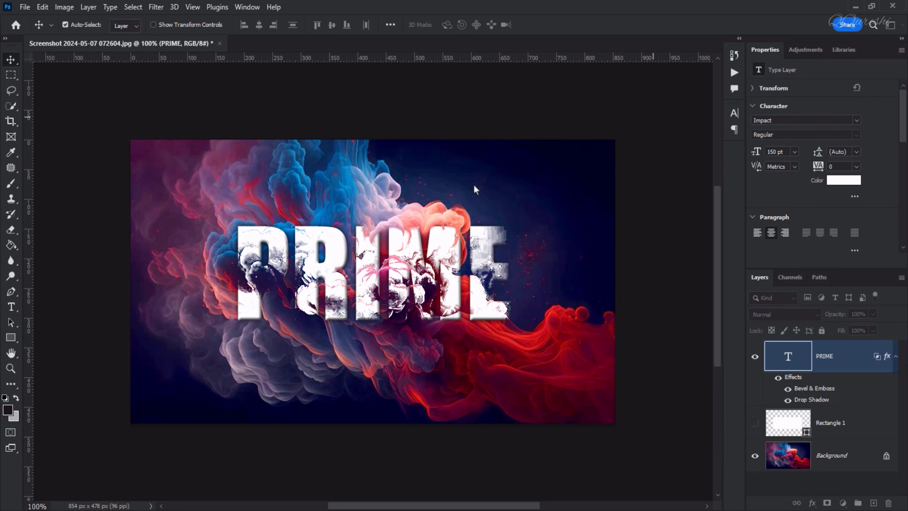
mouse_move(398, 268)
left_mouse_down()
mouse_move(358, 228)
mouse_move(393, 226)
mouse_move(411, 257)
mouse_move(379, 269)
mouse_move(360, 225)
mouse_move(394, 217)
mouse_move(393, 186)
mouse_move(378, 210)
mouse_move(388, 231)
mouse_move(466, 193)
mouse_move(452, 213)
mouse_move(371, 233)
mouse_move(341, 293)
mouse_move(340, 233)
mouse_move(404, 240)
mouse_move(409, 259)
left_mouse_up()
left_click(687, 12)
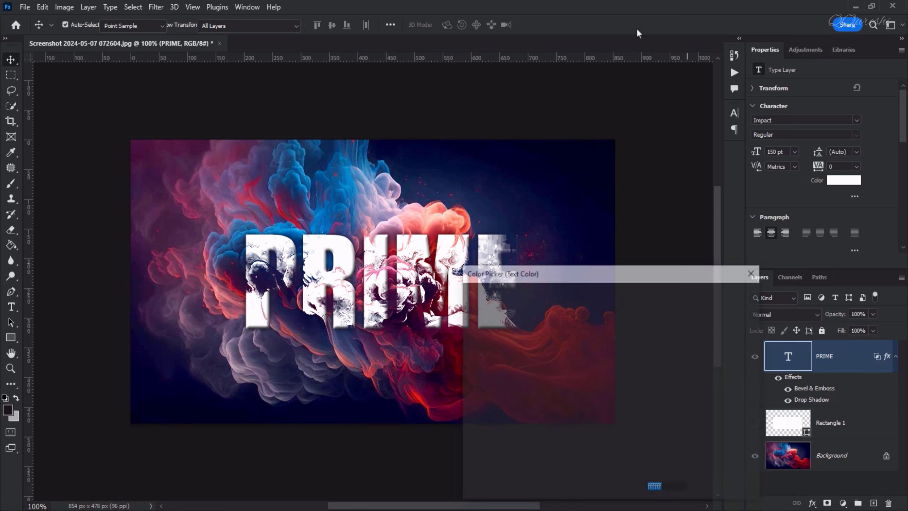
left_click(331, 178)
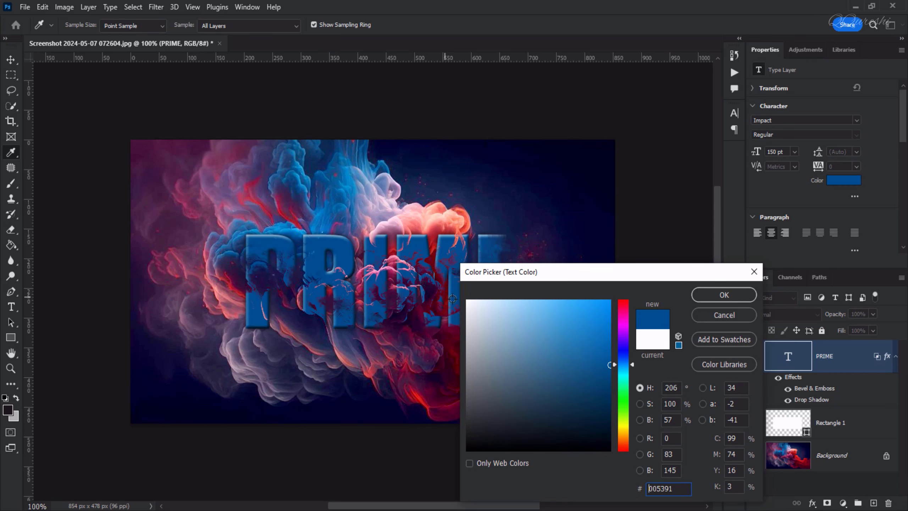
left_click(493, 310)
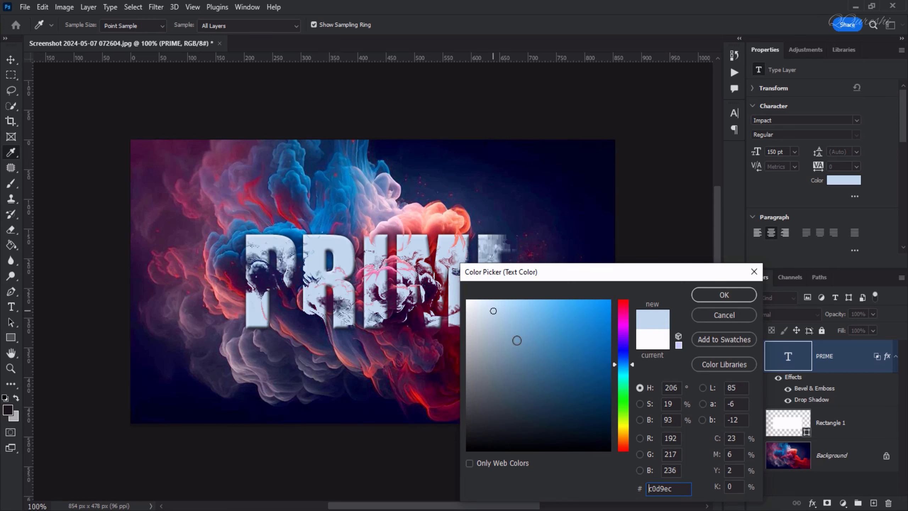
left_click(505, 334)
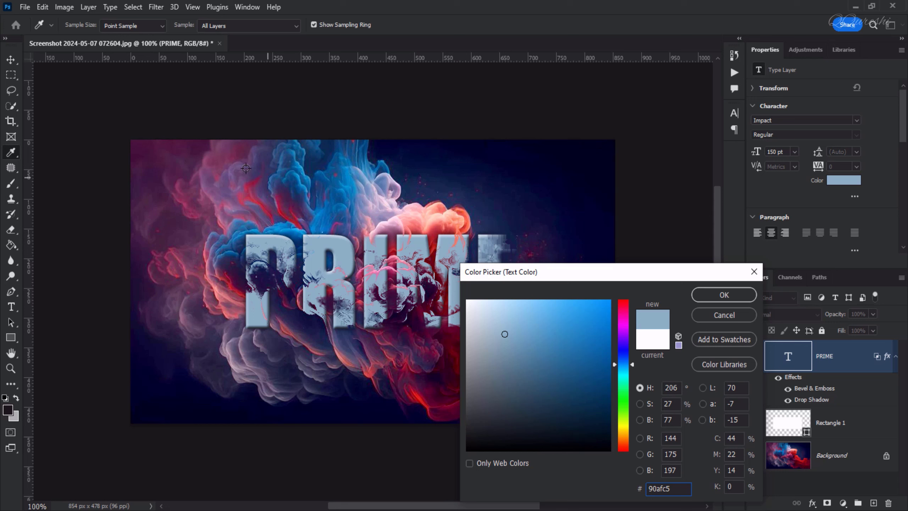
left_click(227, 165)
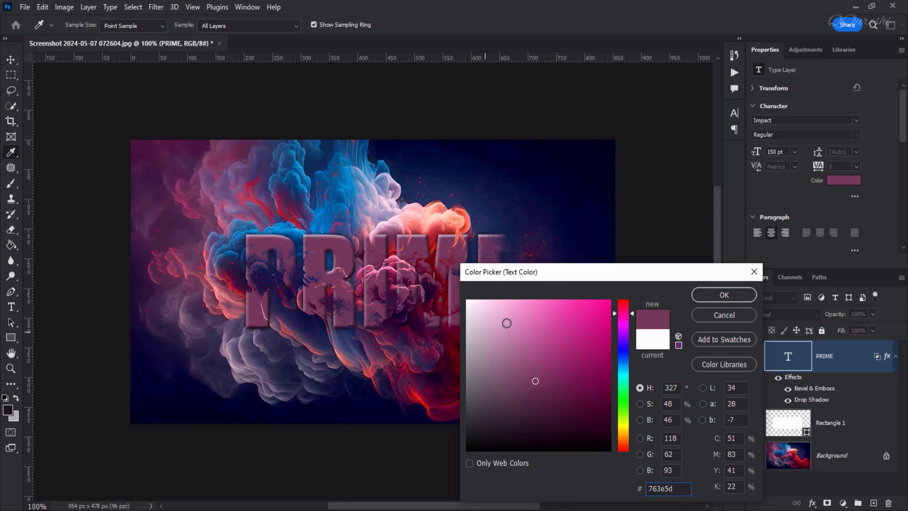
left_click(502, 316)
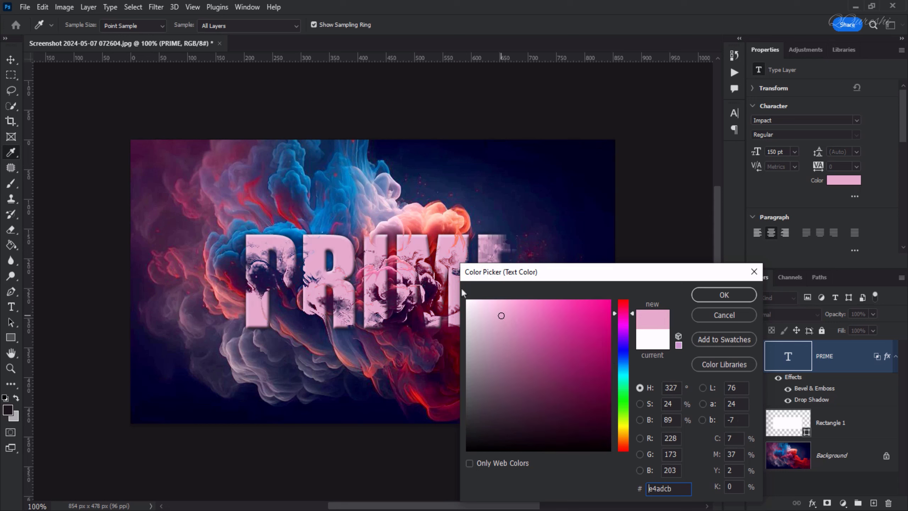
left_click(342, 180)
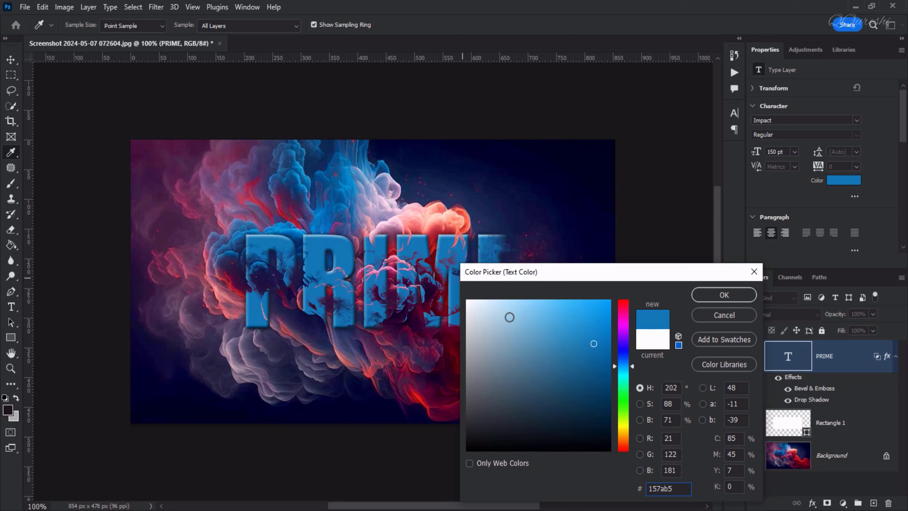
mouse_move(510, 318)
left_mouse_down()
mouse_move(452, 290)
mouse_move(456, 298)
left_mouse_up()
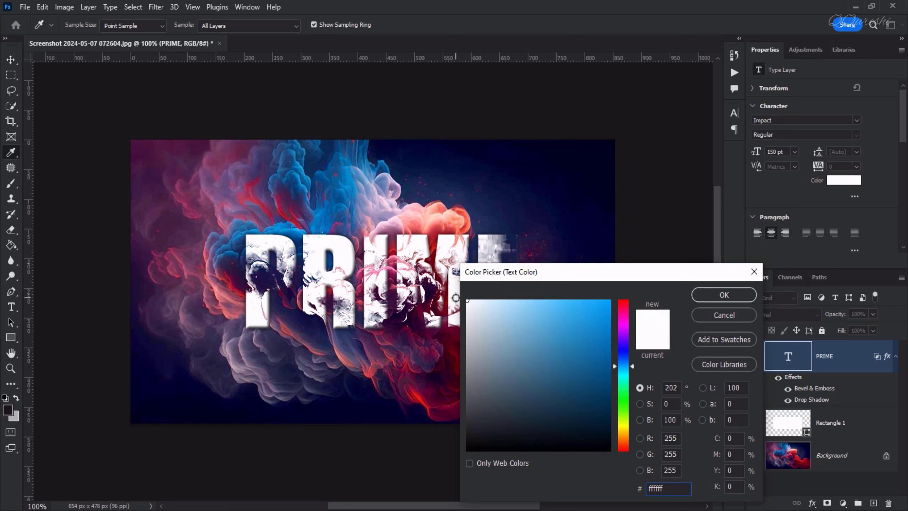
left_click(714, 294)
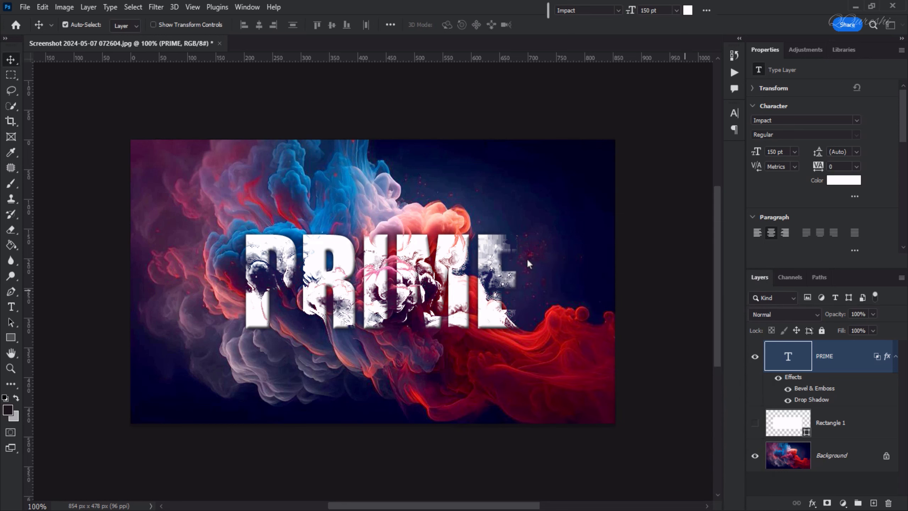
Retype the headline as COLOR, commit it, and shift it left to recentre
double_click(788, 362)
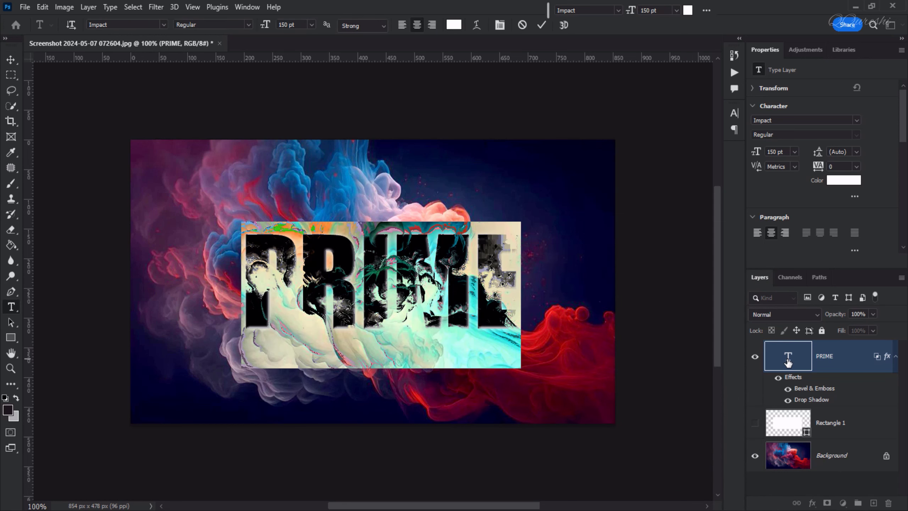
type("COLOR")
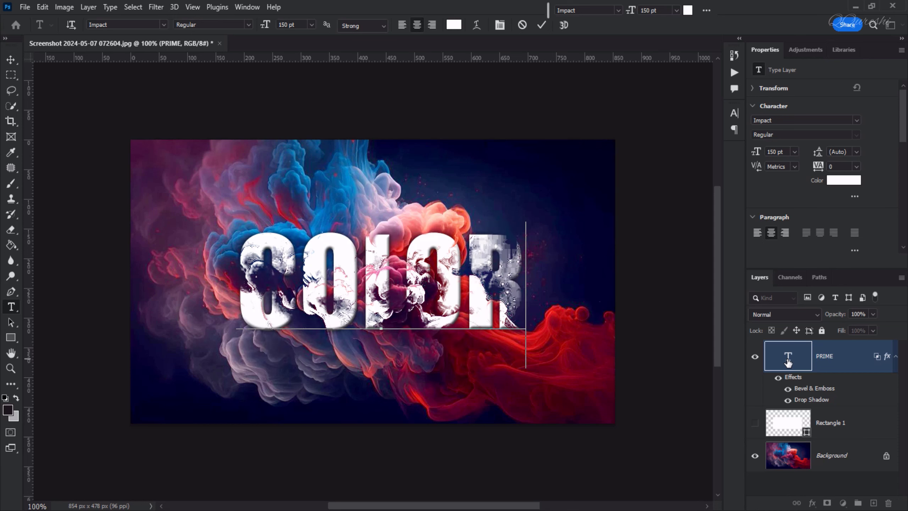
key("ctrl+Return")
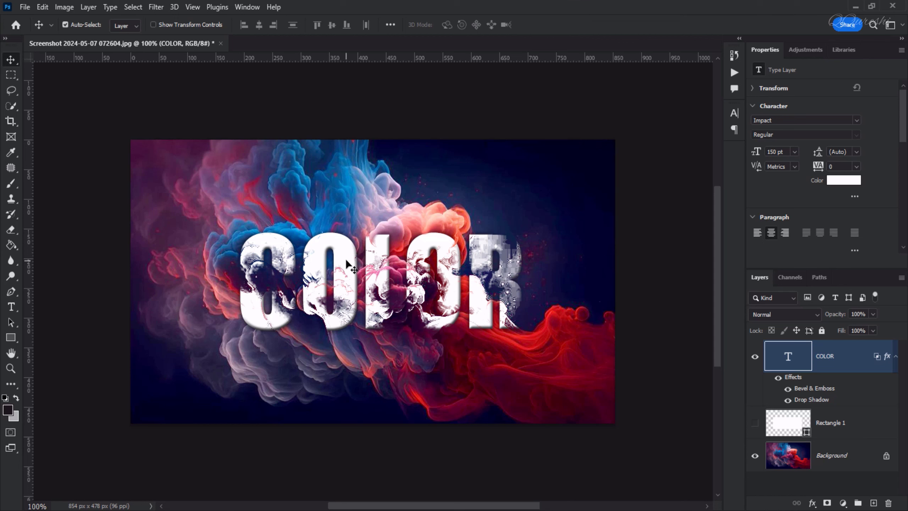
left_click_drag(345, 258, 322, 261)
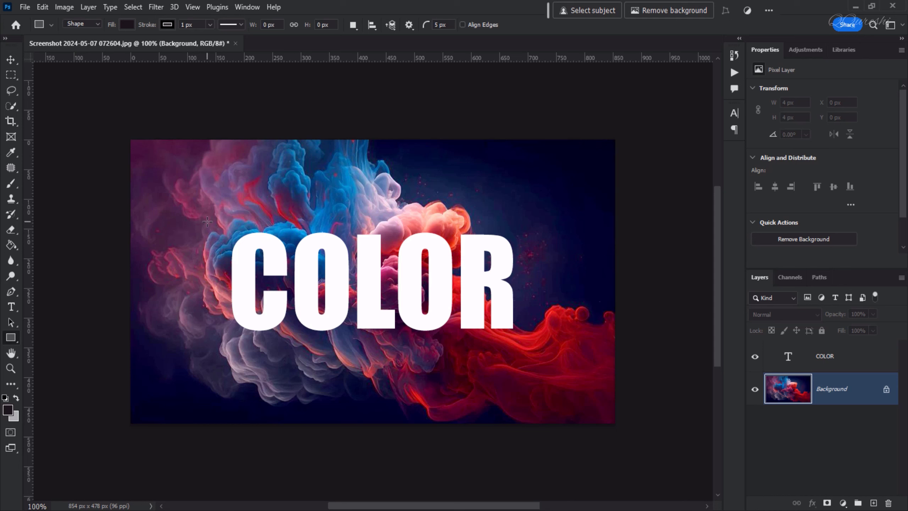
Draw a white-filled 596 × 213 px rectangle over COLOR with no stroke colour
left_click_drag(207, 218, 545, 345)
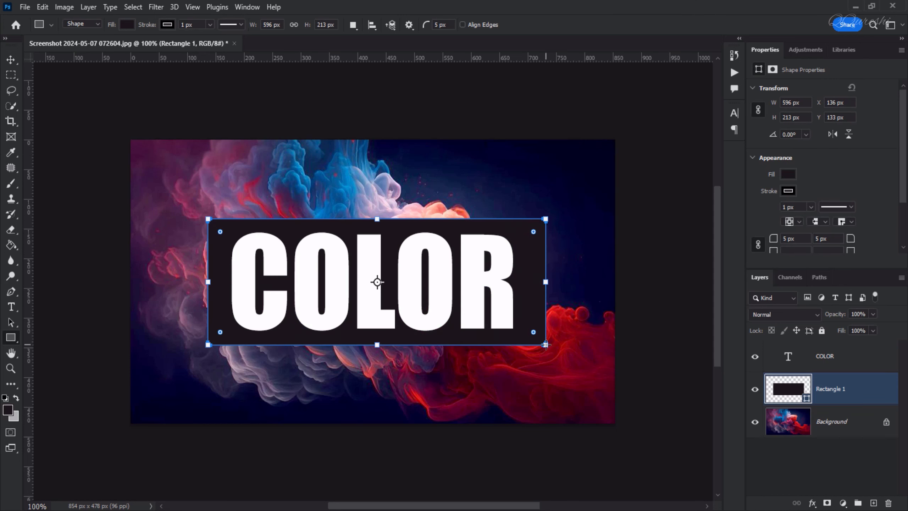
left_click(126, 24)
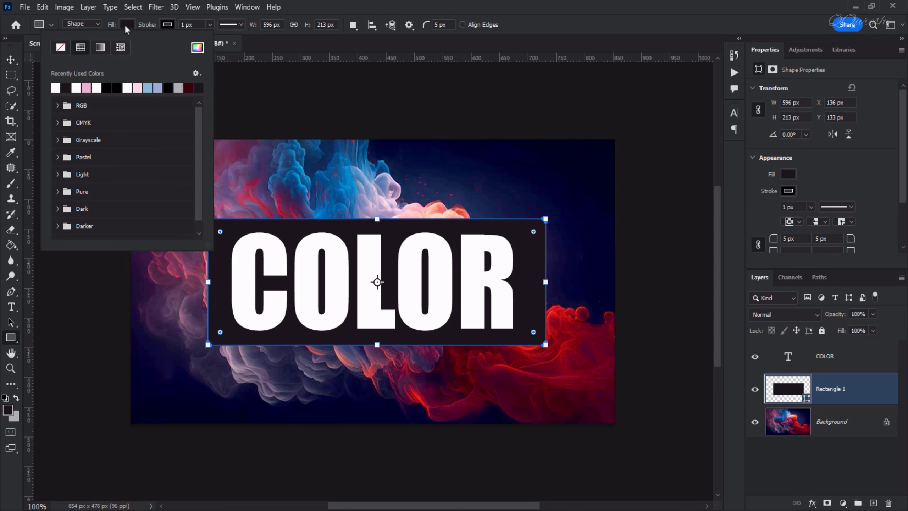
left_click(56, 87)
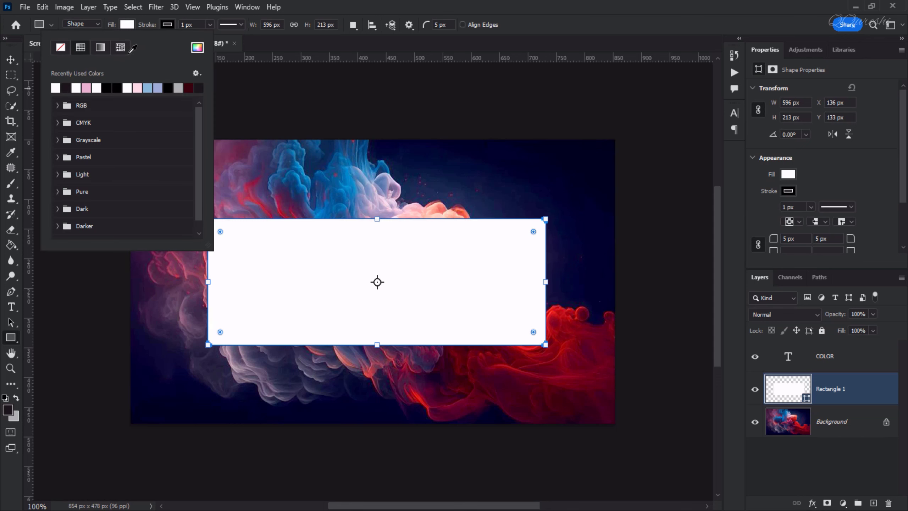
left_click(166, 25)
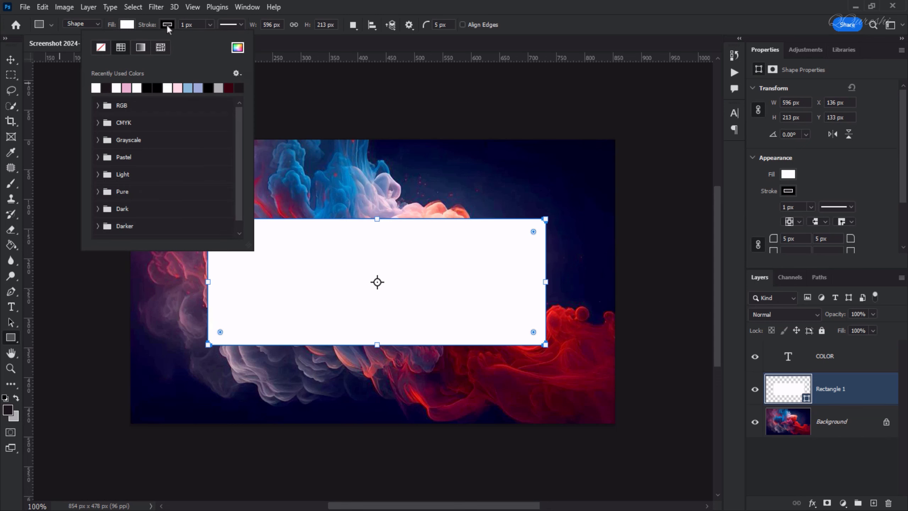
left_click(101, 47)
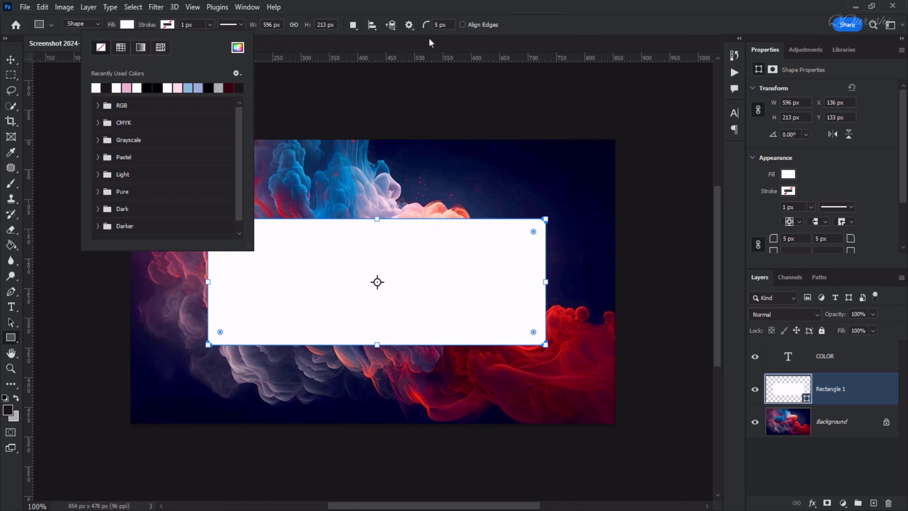
left_click(553, 26)
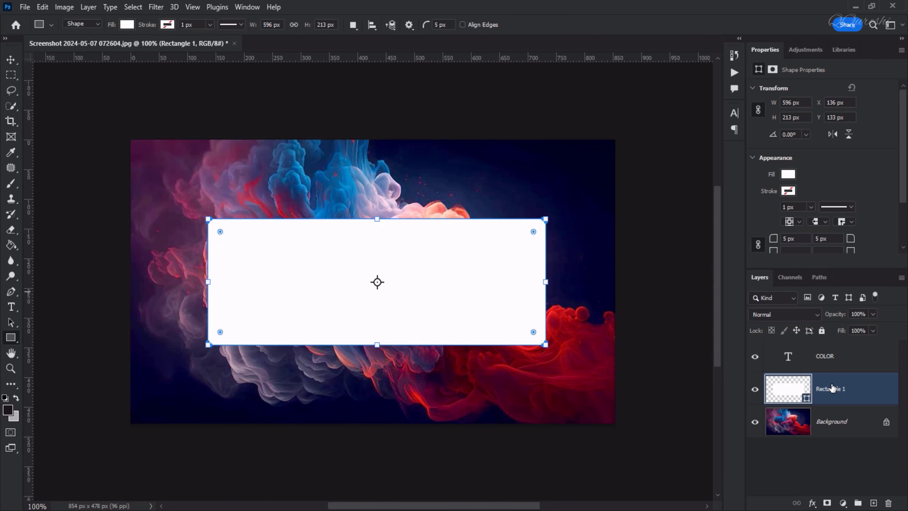
Set the COLOR text colour to black
left_click(828, 360)
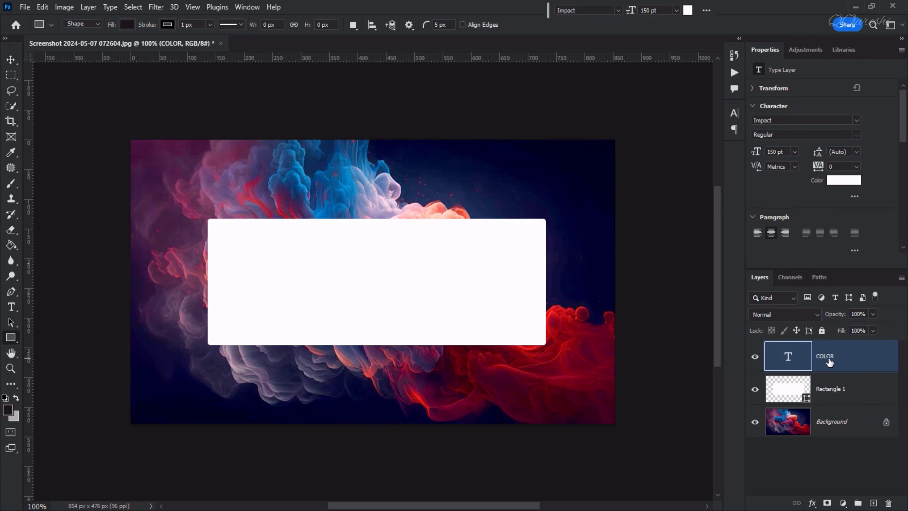
left_click(688, 11)
left_click_drag(550, 375, 646, 453)
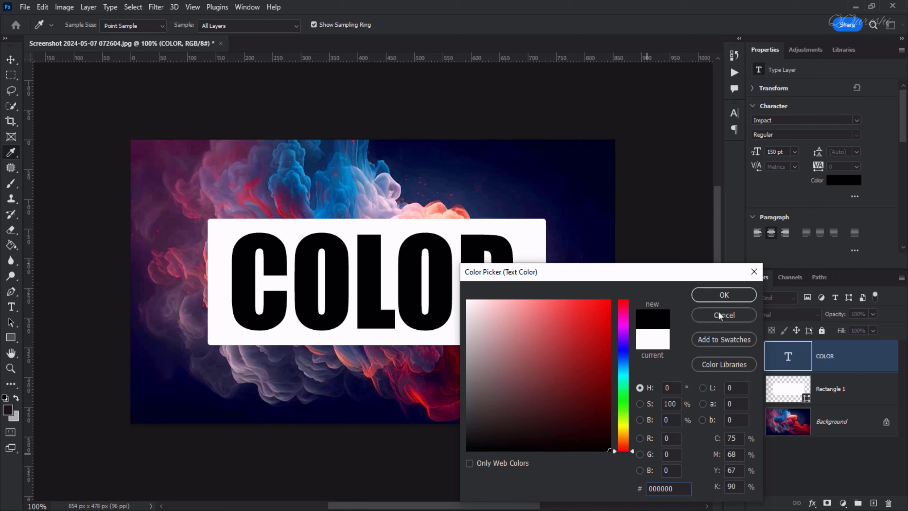
left_click(723, 294)
Try different Fill and Opacity values for COLOR, leaving both at 100%
left_click(872, 330)
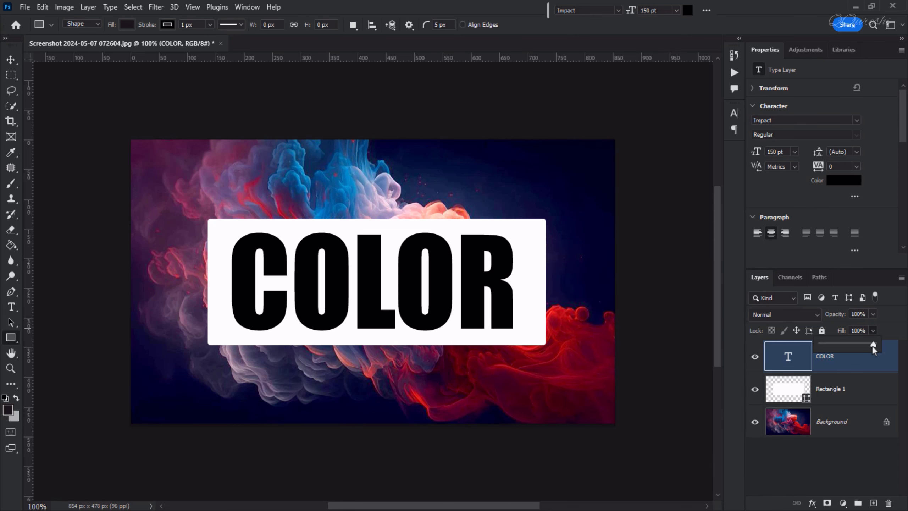
left_click_drag(824, 346, 845, 345)
left_click(874, 314)
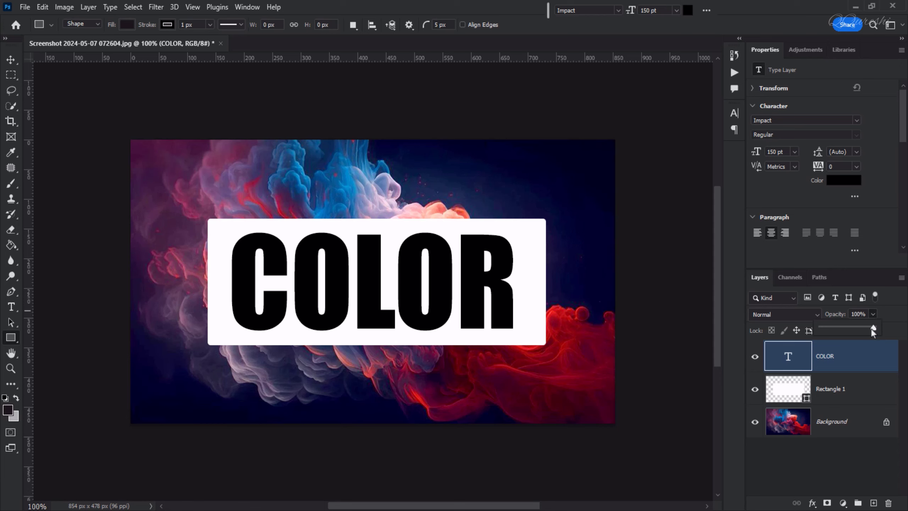
left_click_drag(872, 328, 842, 331)
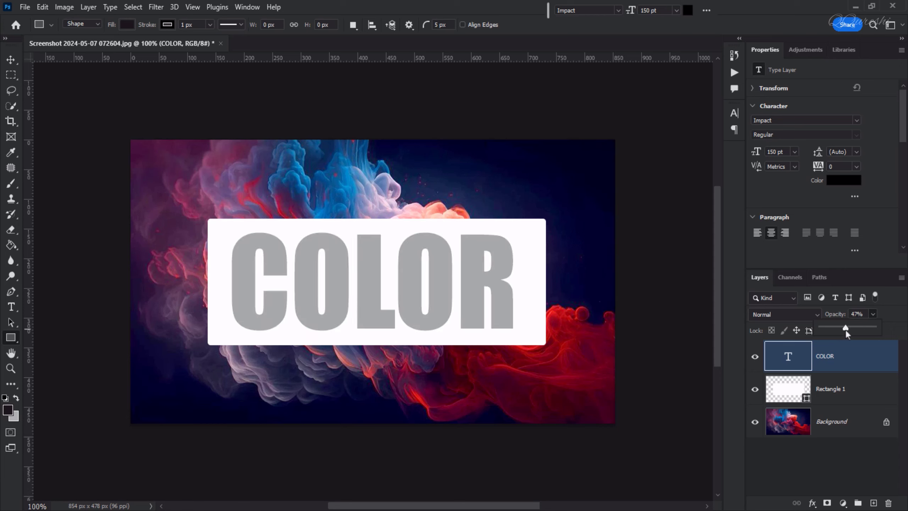
left_click_drag(833, 331, 829, 331)
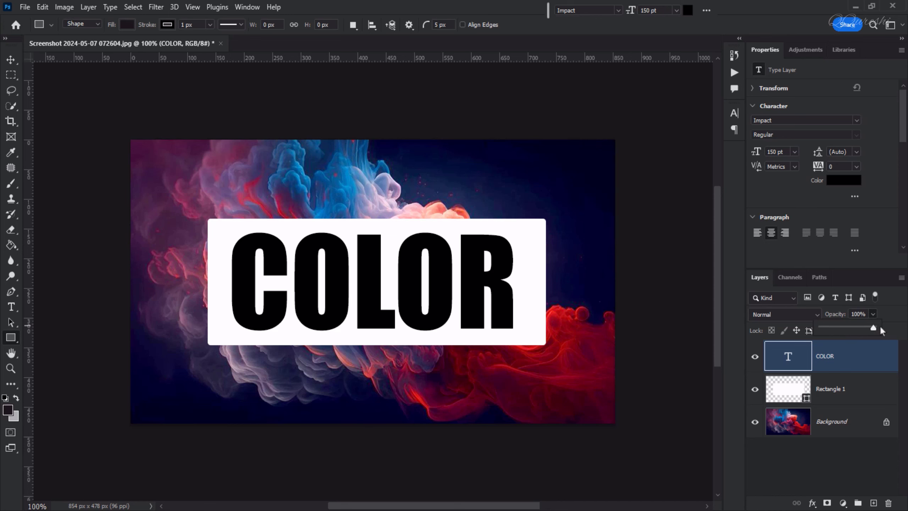
left_click(826, 355)
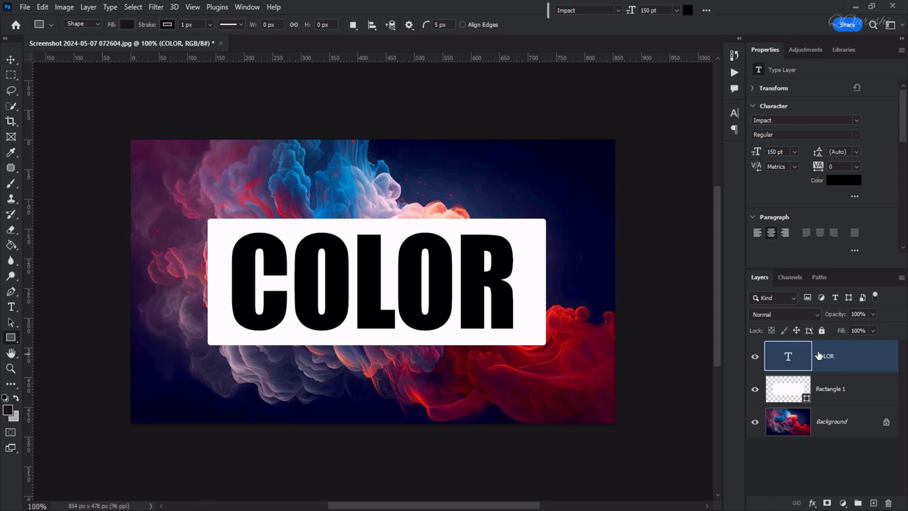
Set COLOR's Knockout to Shallow, Fill Opacity to 0%, and add Bevel & Emboss
left_click(812, 504)
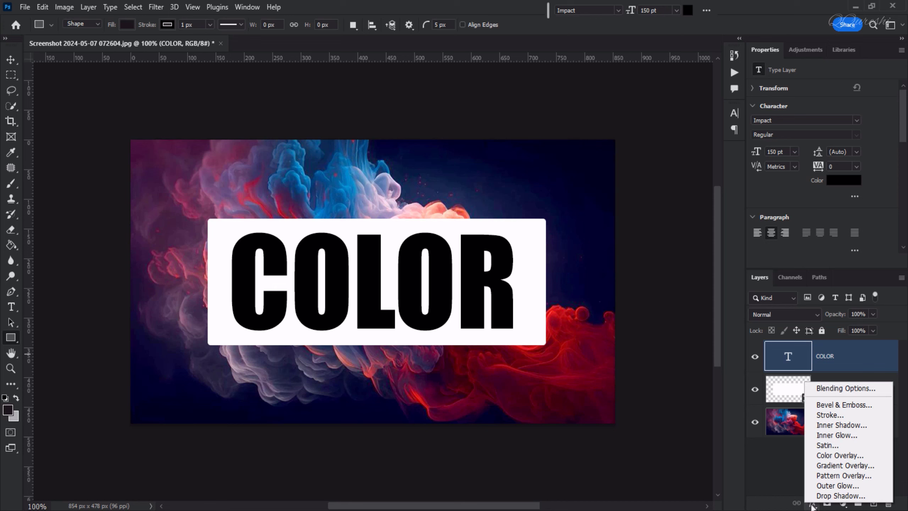
left_click(841, 389)
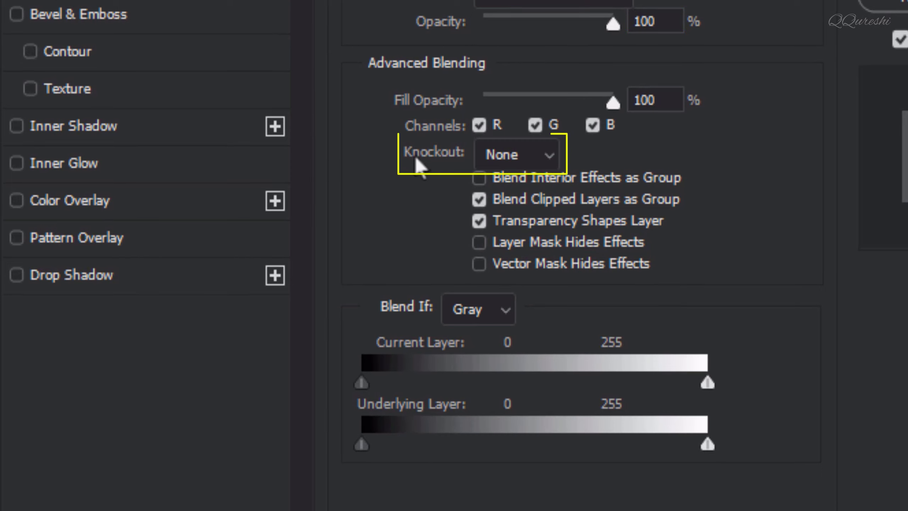
left_click(548, 162)
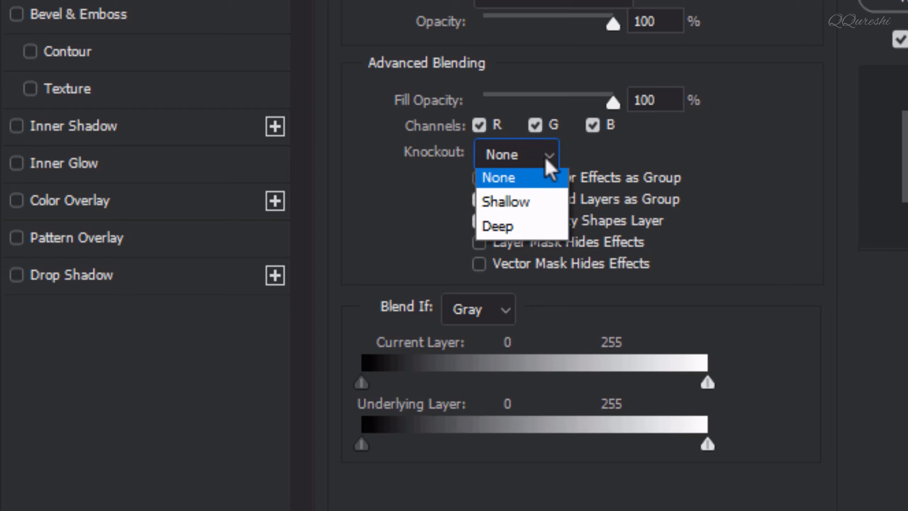
left_click(529, 210)
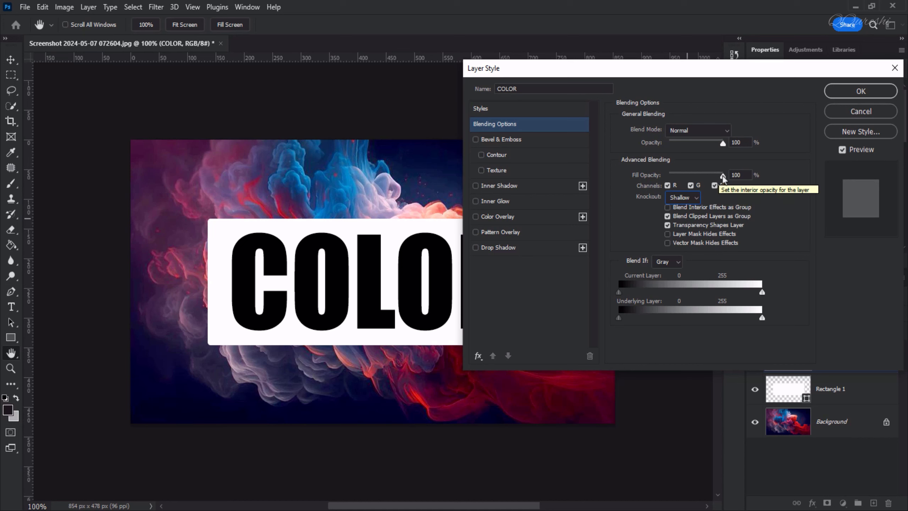
left_click_drag(722, 175, 655, 180)
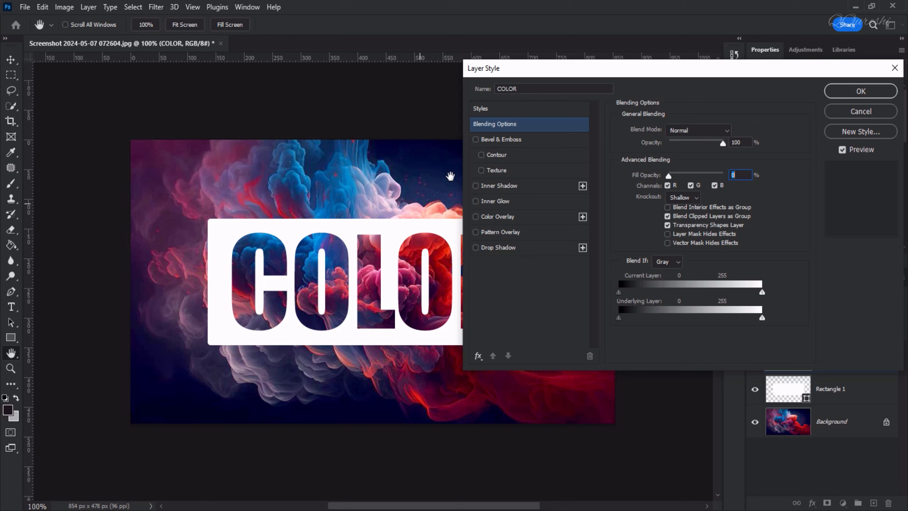
left_click(499, 139)
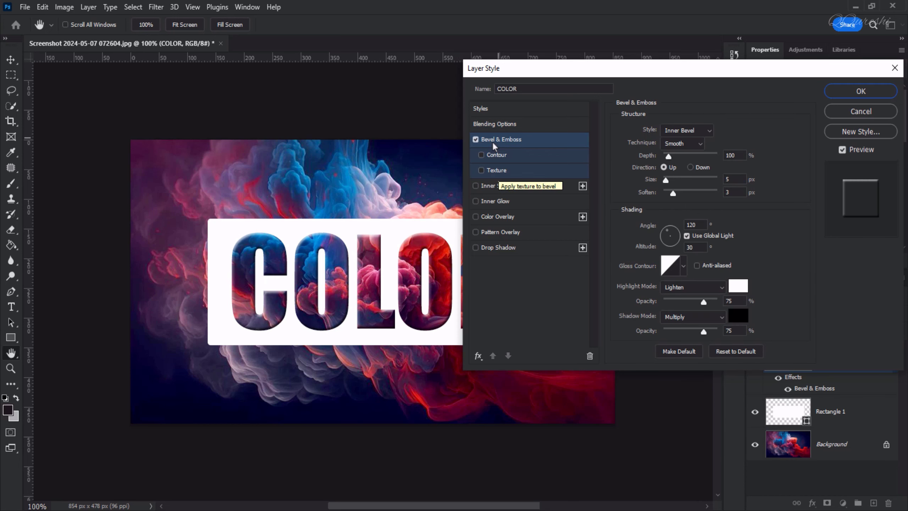
Replace Bevel & Emboss with a 77%, 8 px Multiply Inner Shadow using a new contour
left_click(476, 139)
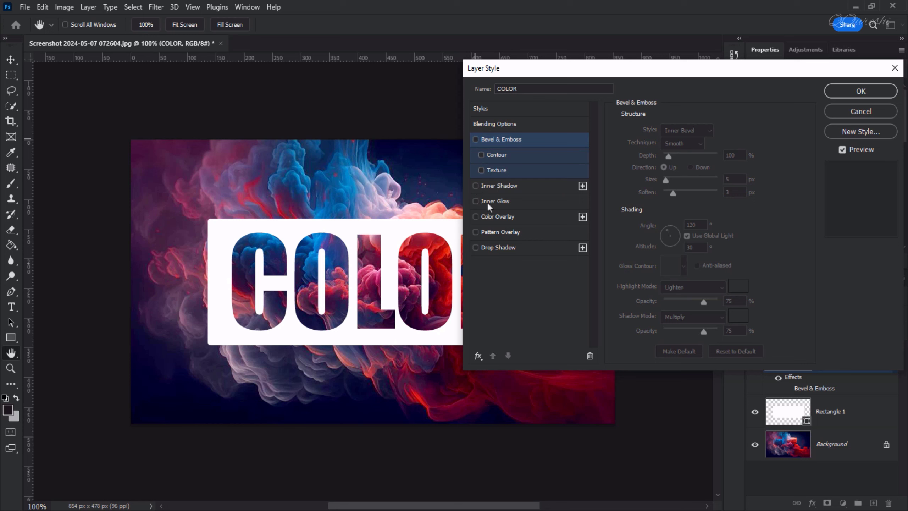
left_click(495, 187)
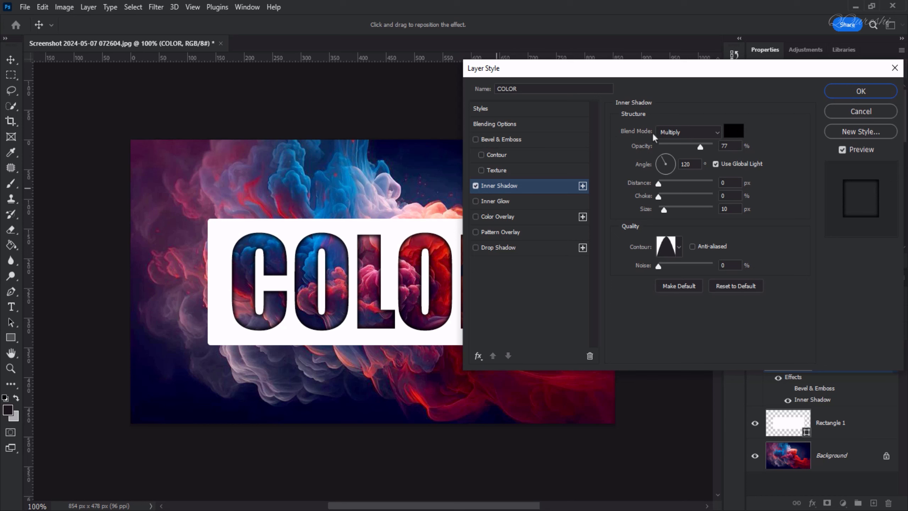
left_click(680, 250)
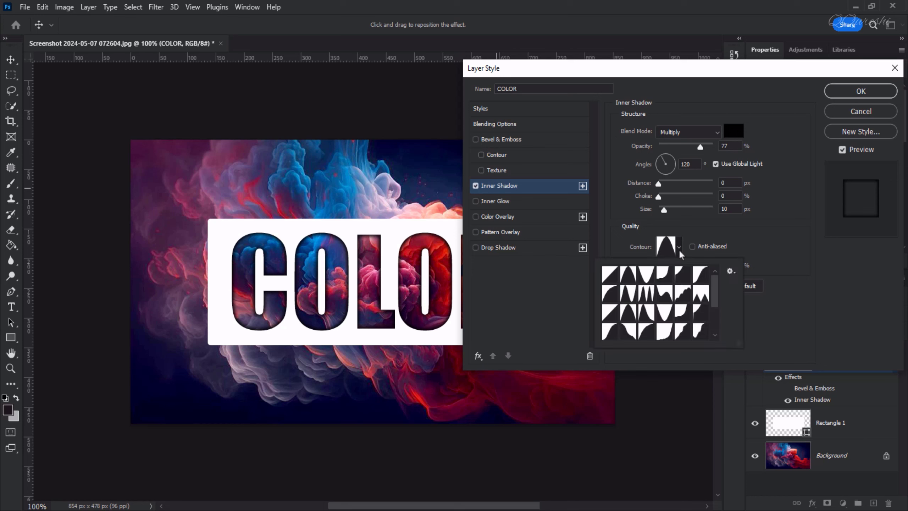
left_click(628, 275)
left_click(663, 211)
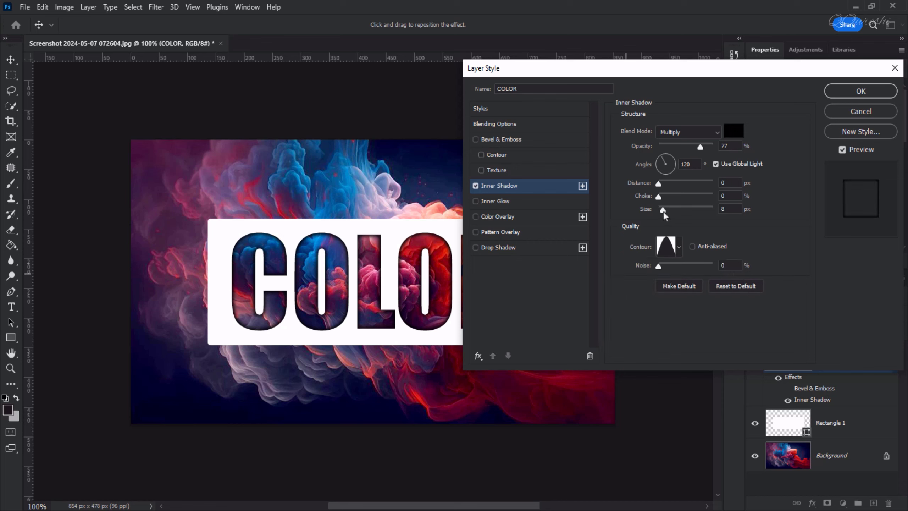
left_click(663, 211)
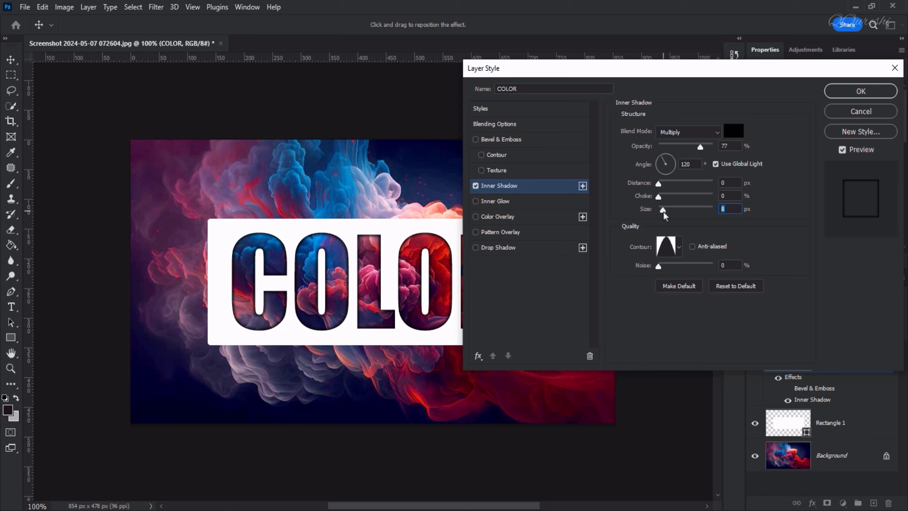
left_click(853, 92)
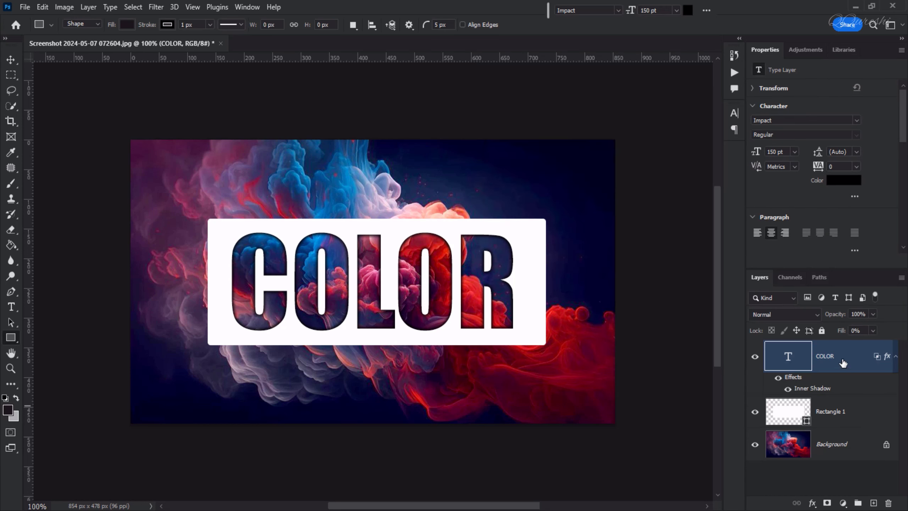
Link COLOR with Rectangle 1 and drag both so the rectangle sits at X 150, Y 121 px
left_click(845, 410, "shift")
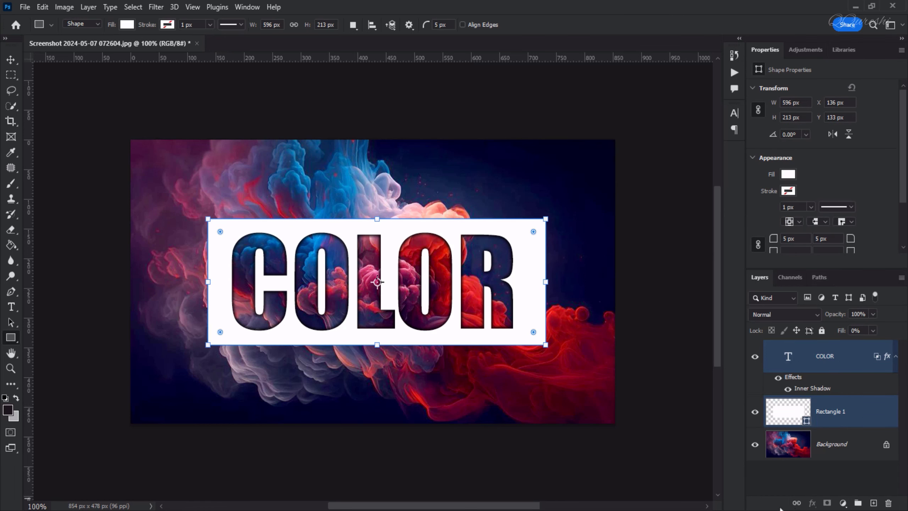
left_click(795, 504)
left_click(10, 60)
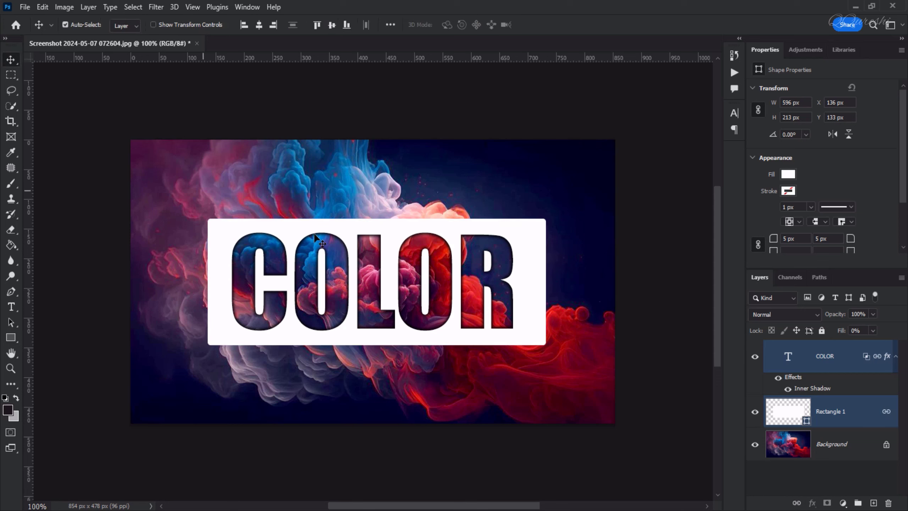
mouse_move(349, 236)
left_mouse_down()
mouse_move(348, 218)
mouse_move(378, 187)
mouse_move(352, 256)
mouse_move(330, 183)
mouse_move(396, 185)
mouse_move(357, 230)
mouse_move(357, 191)
mouse_move(387, 174)
mouse_move(399, 207)
mouse_move(361, 235)
left_mouse_up()
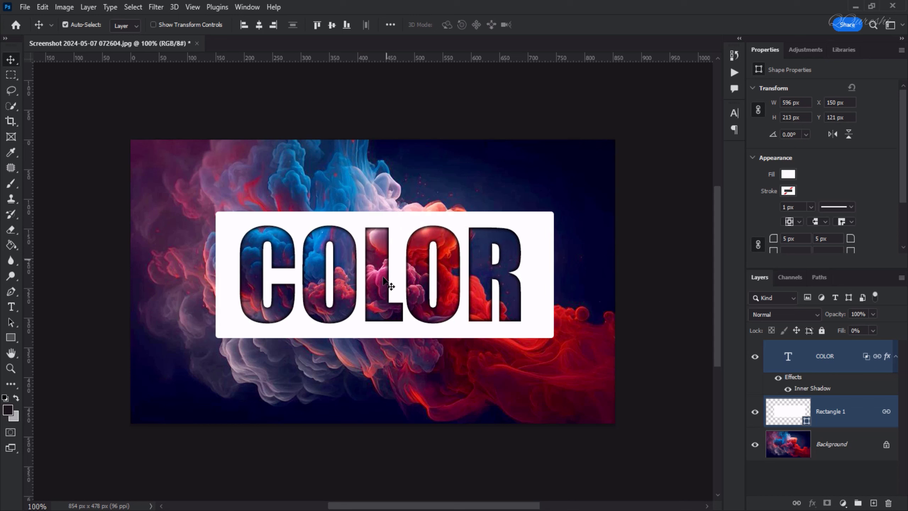
Retype the COLOR text layer as PRIME and commit the edit
left_click(789, 356)
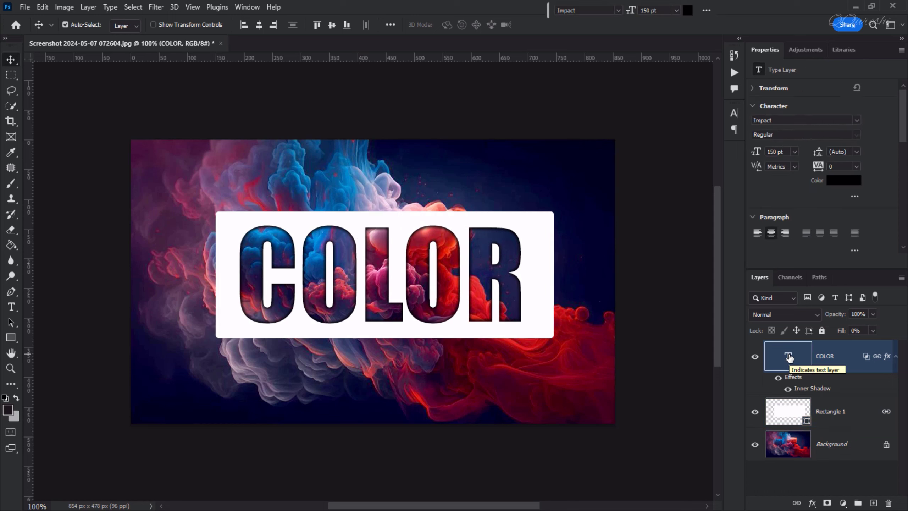
double_click(789, 356)
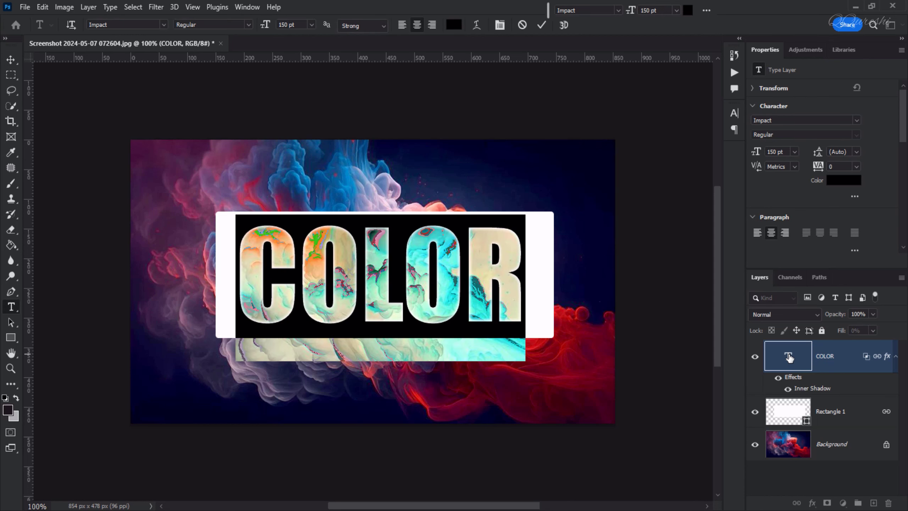
type("PRIME")
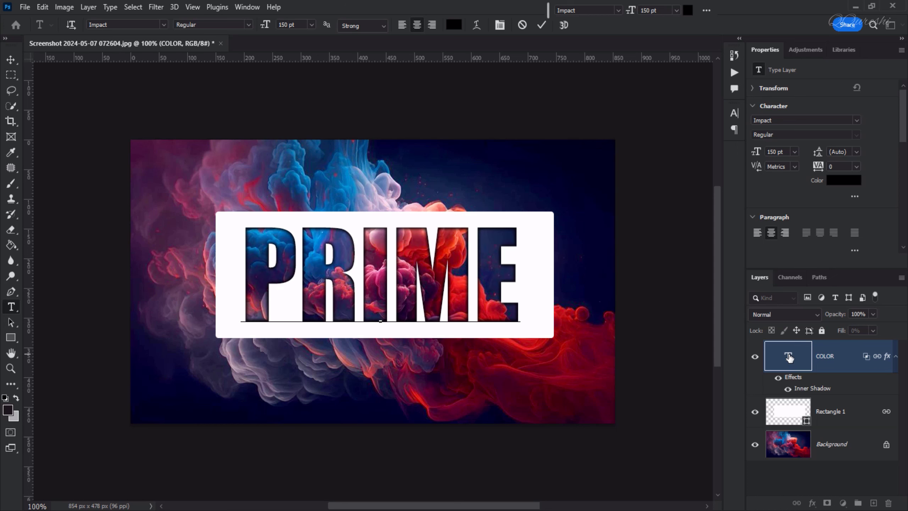
key("ctrl+Return")
key("v")
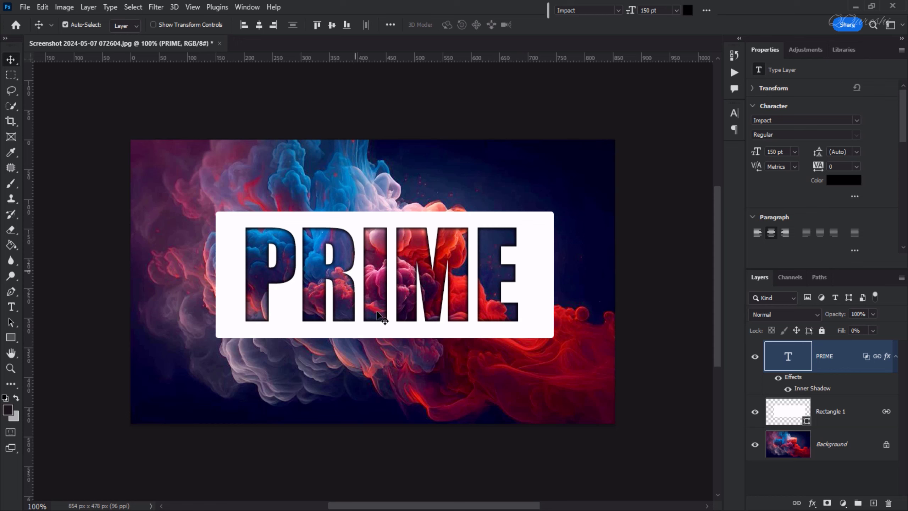
Shift the white rectangle and PRIME knockout slightly left, to X 144, Y 121 px
left_click(405, 332)
mouse_move(405, 334)
left_mouse_down()
mouse_move(314, 258)
mouse_move(422, 331)
mouse_move(458, 315)
mouse_move(411, 304)
mouse_move(369, 360)
mouse_move(417, 365)
mouse_move(438, 323)
mouse_move(397, 328)
mouse_move(401, 335)
left_mouse_up()
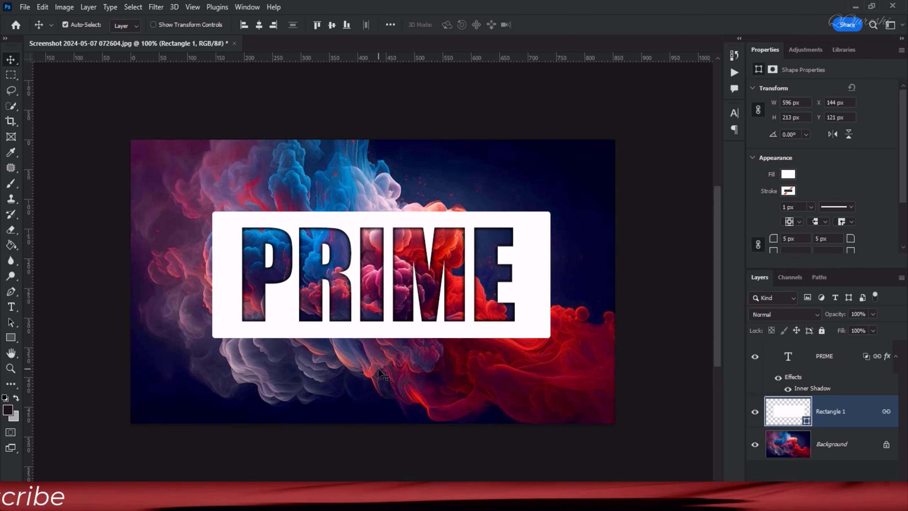